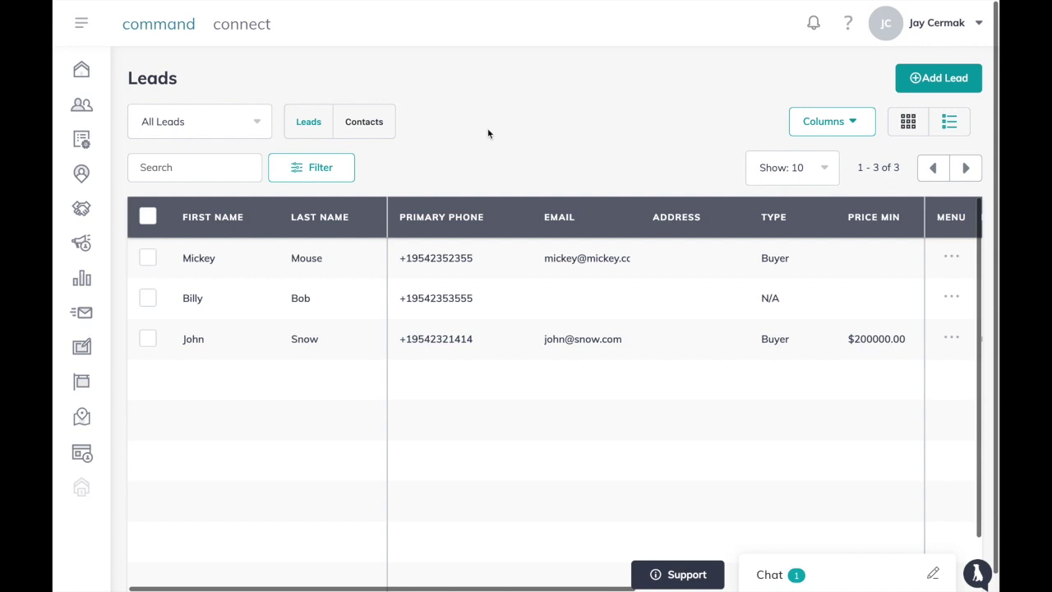
# - Open a new Add Lead form and scroll through its fields
pyautogui.click(932, 79)
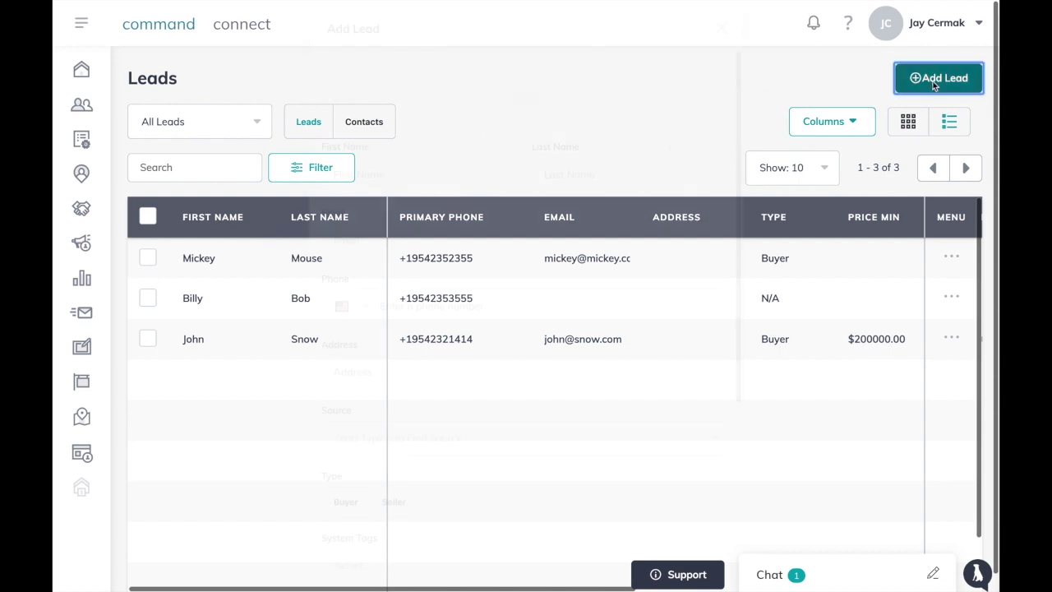
pyautogui.scroll(-2, 504, 263)
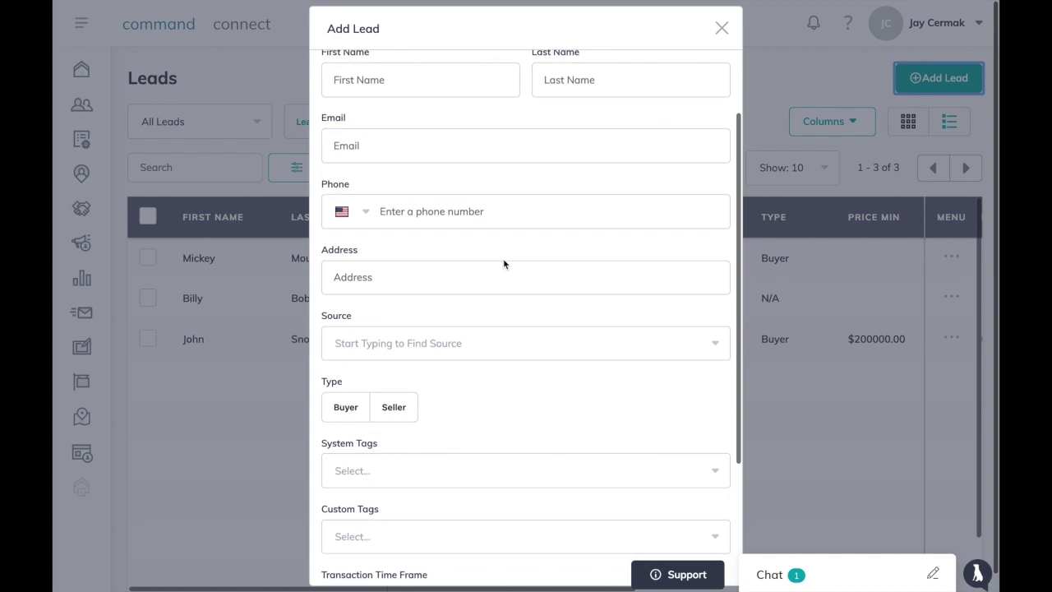
pyautogui.scroll(-1, 504, 263)
pyautogui.scroll(-2, 504, 264)
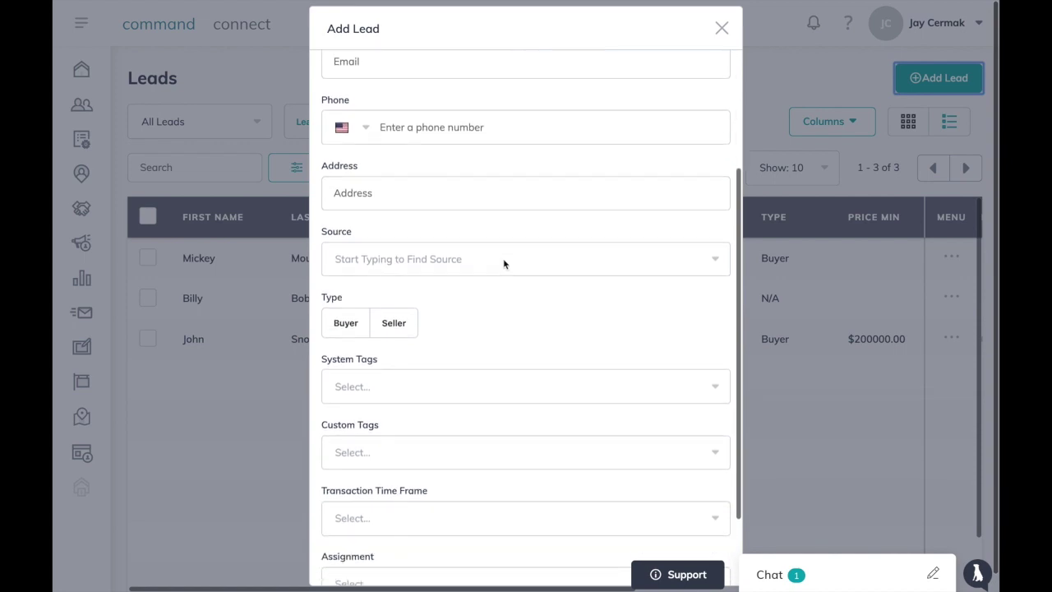
pyautogui.scroll(1, 504, 264)
pyautogui.scroll(3, 504, 263)
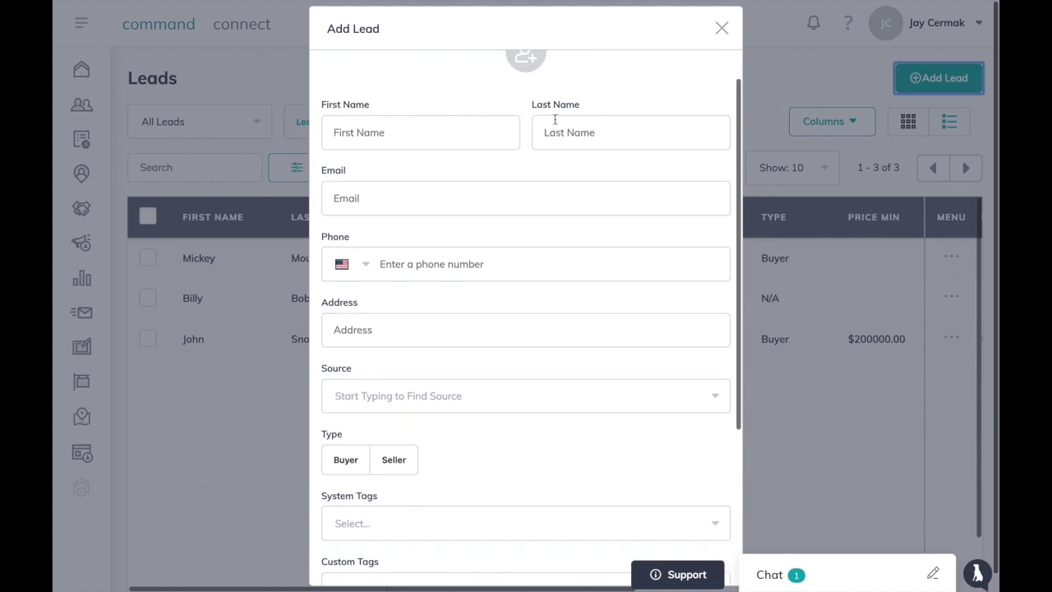
pyautogui.scroll(-3, 482, 228)
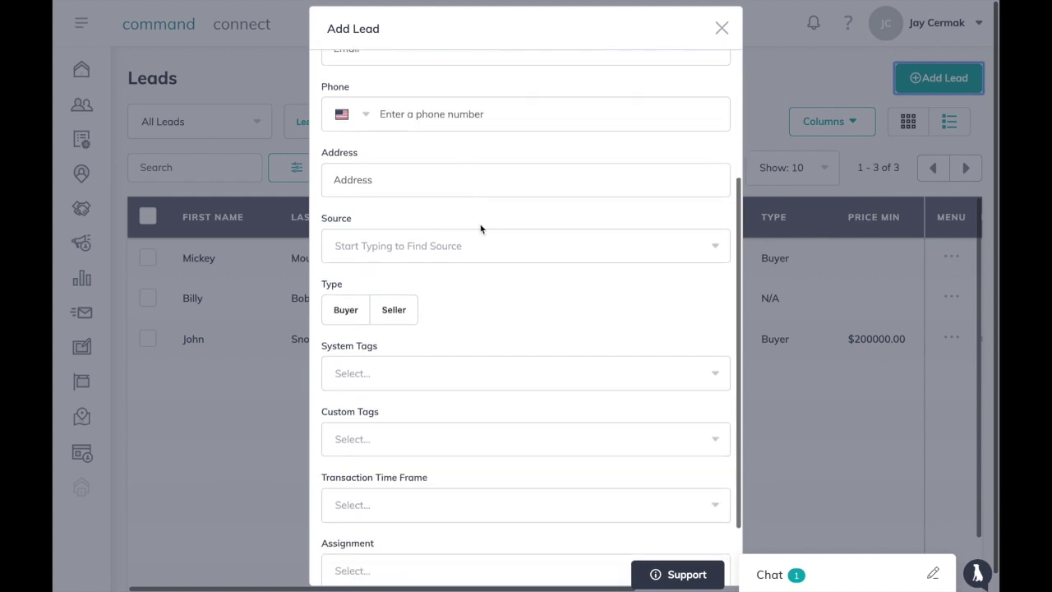
pyautogui.scroll(-2, 482, 227)
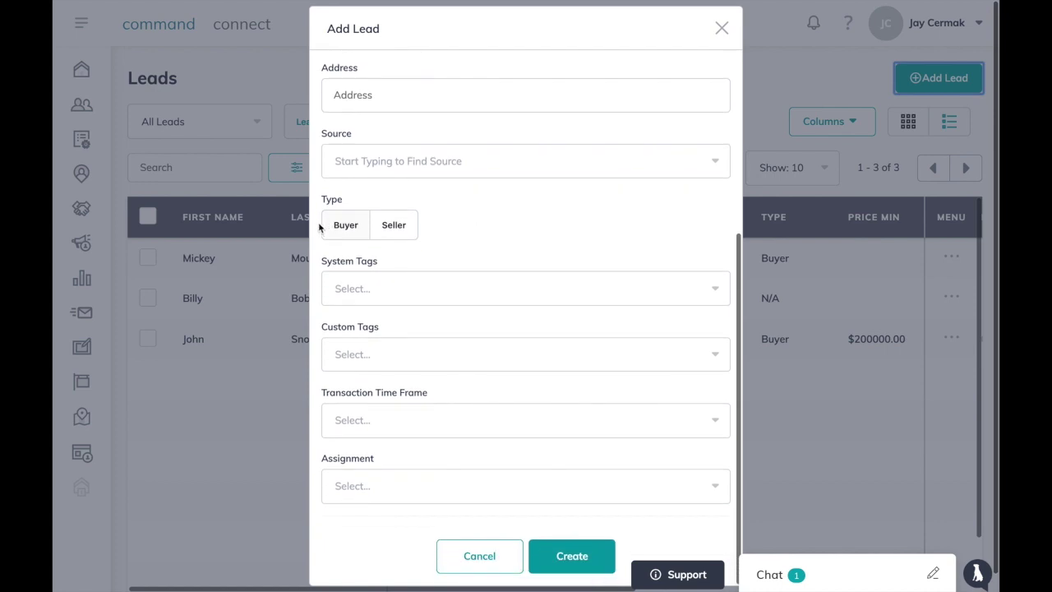
# - Change the lead type from Buyer to Seller, then check the Assignment options without picking one
pyautogui.click(338, 234)
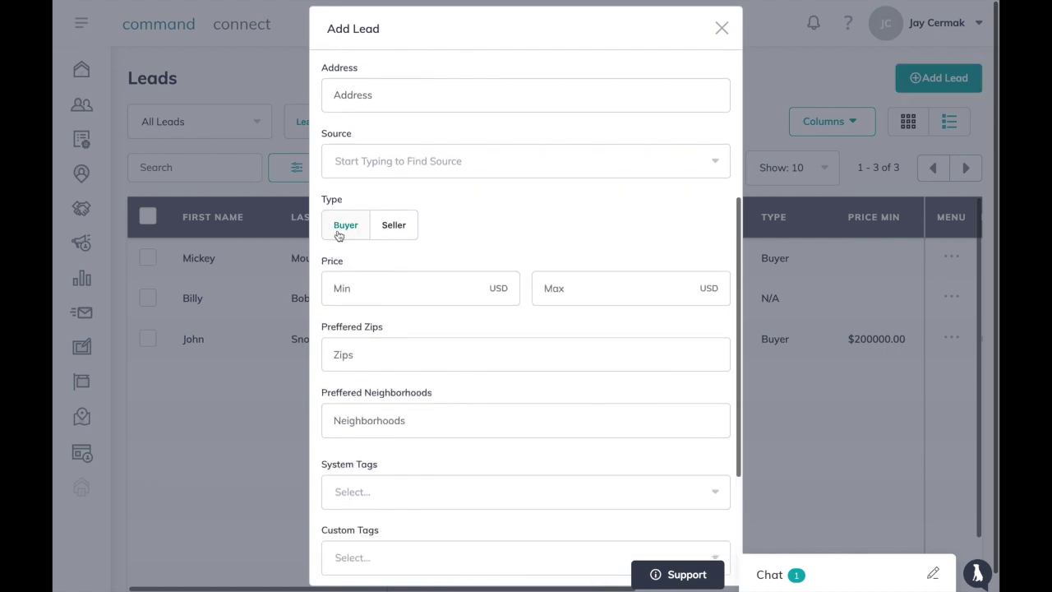
pyautogui.click(388, 239)
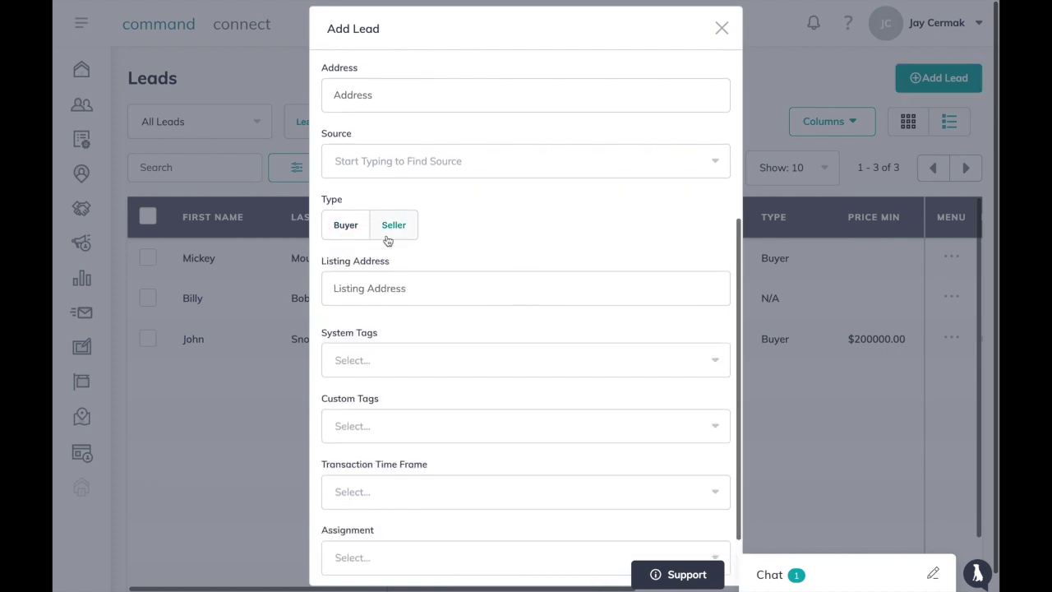
pyautogui.scroll(-2, 388, 239)
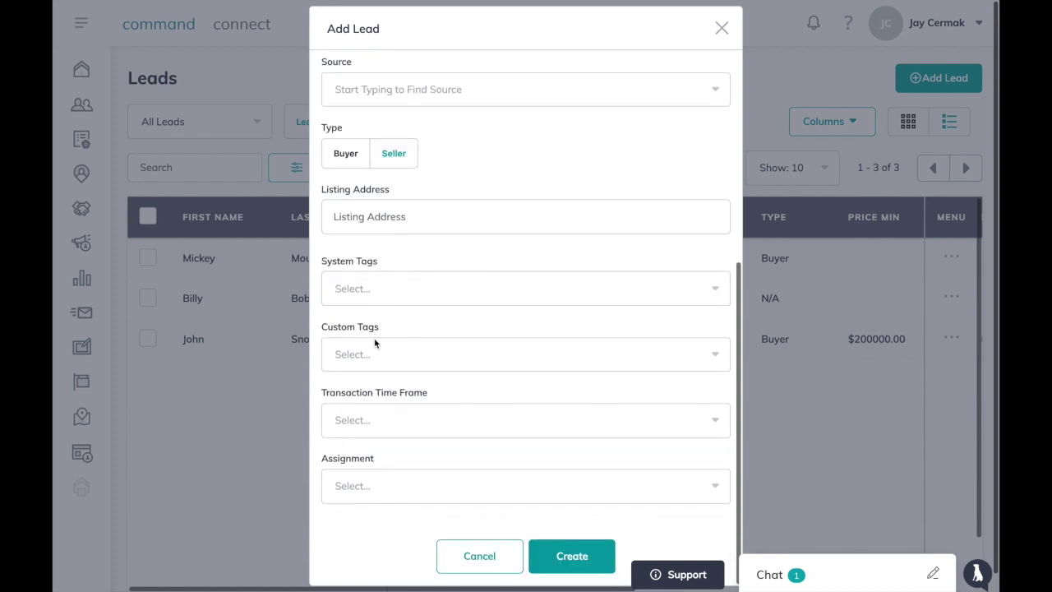
pyautogui.click(373, 494)
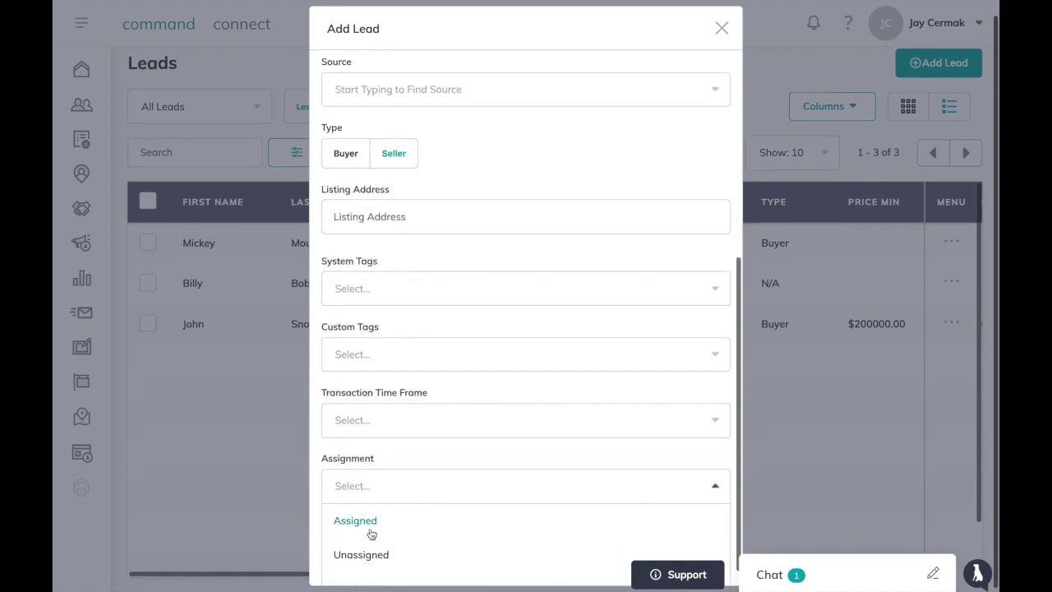
pyautogui.scroll(-1, 369, 535)
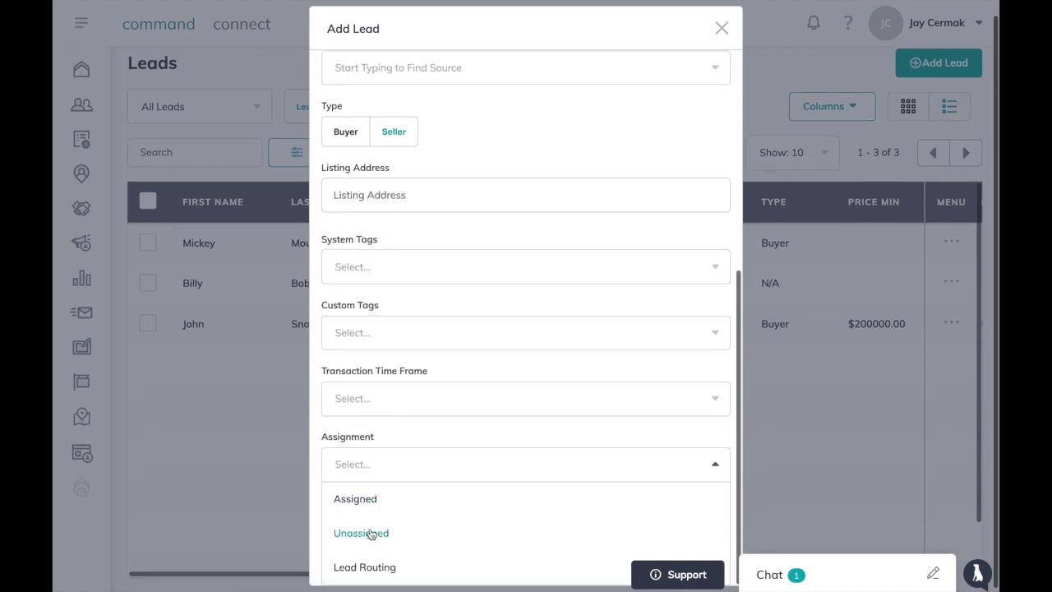
pyautogui.click(320, 535)
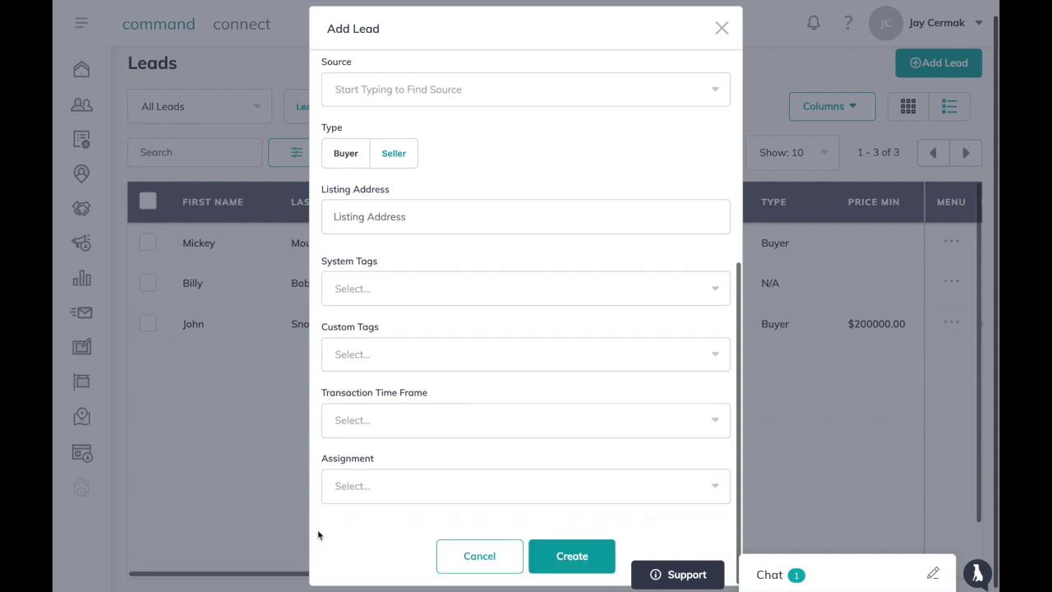
# - Cancel the Add Lead form and open the first lead, noting its Call-In source and creation time
pyautogui.click(485, 558)
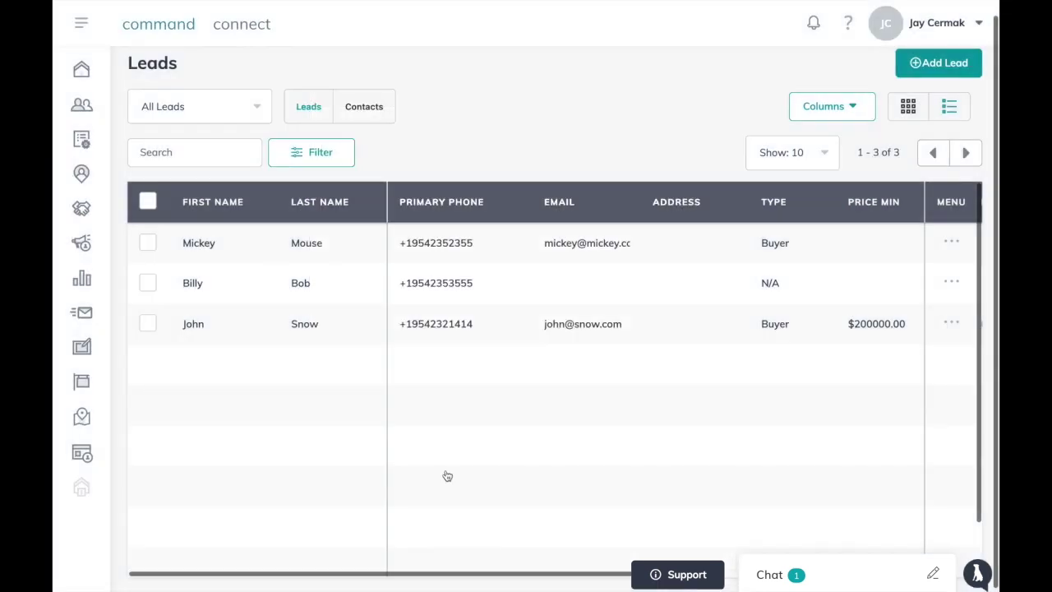
pyautogui.click(350, 244)
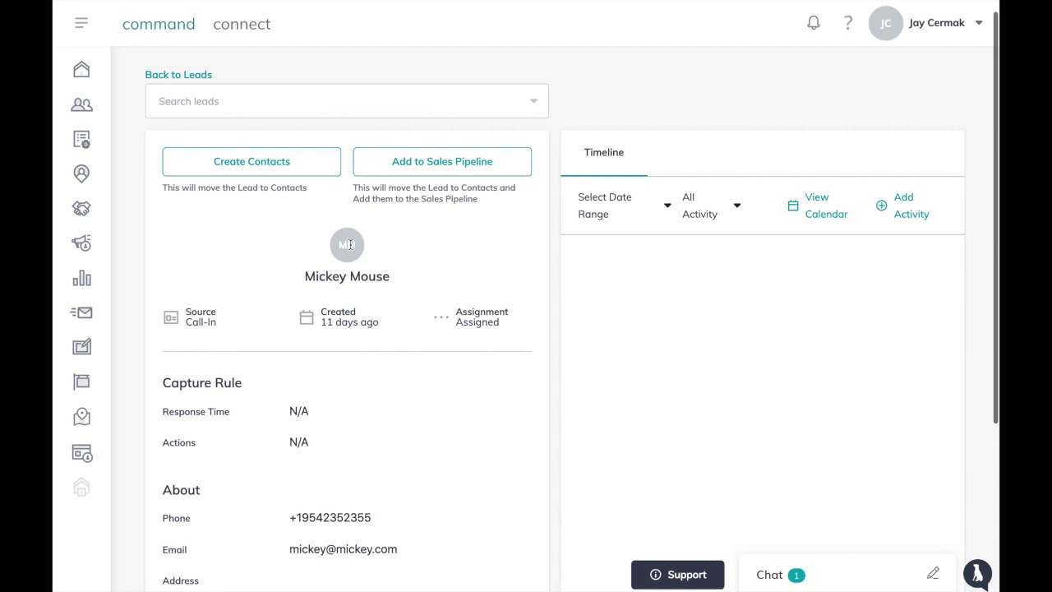
pyautogui.tripleClick(329, 321)
pyautogui.tripleClick(201, 321)
pyautogui.click(216, 265)
pyautogui.scroll(-3, 217, 265)
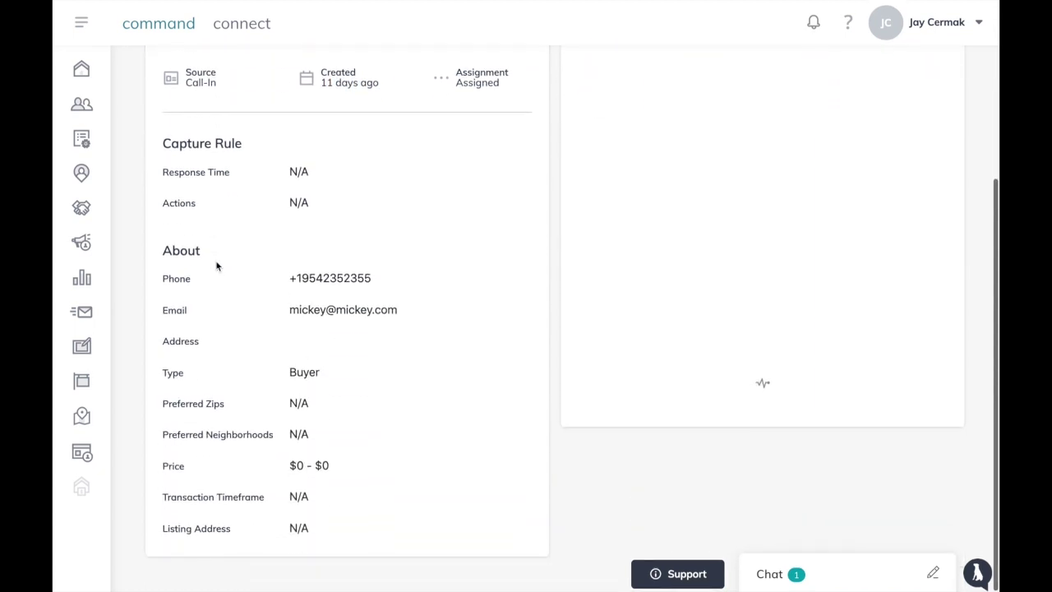
pyautogui.scroll(4, 216, 266)
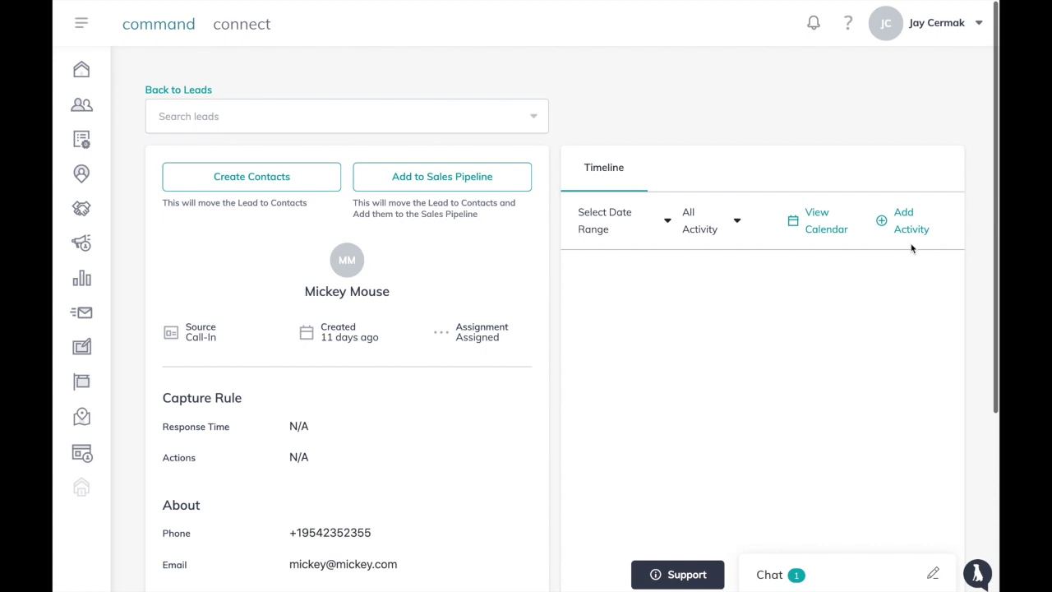
# - Add a Call activity described 'Left Voicemail' to the lead's timeline
pyautogui.click(911, 232)
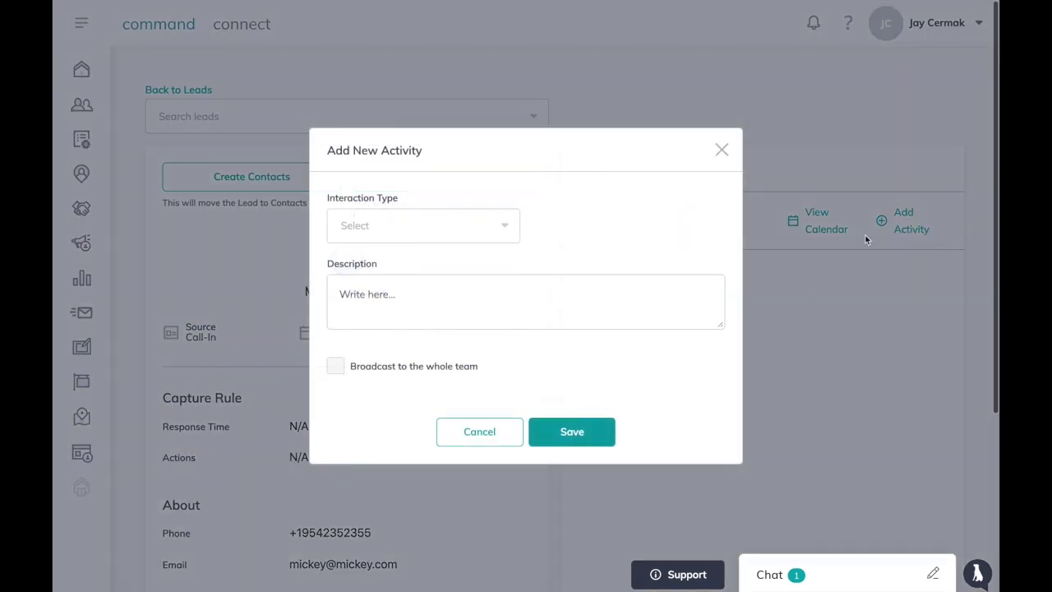
pyautogui.click(503, 238)
pyautogui.click(461, 294)
pyautogui.click(469, 311)
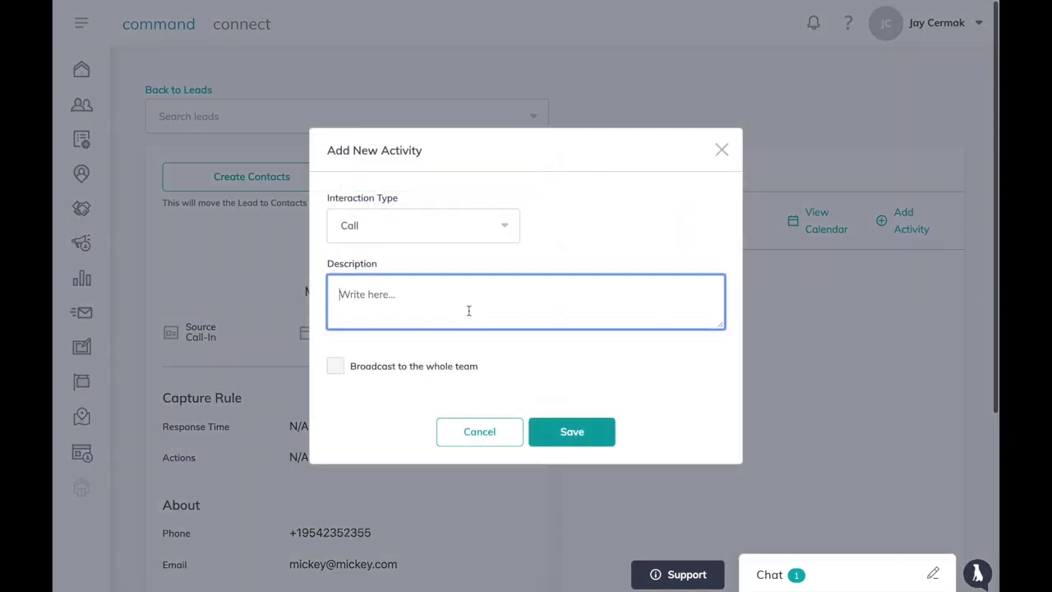
pyautogui.write('Left Voicemail')
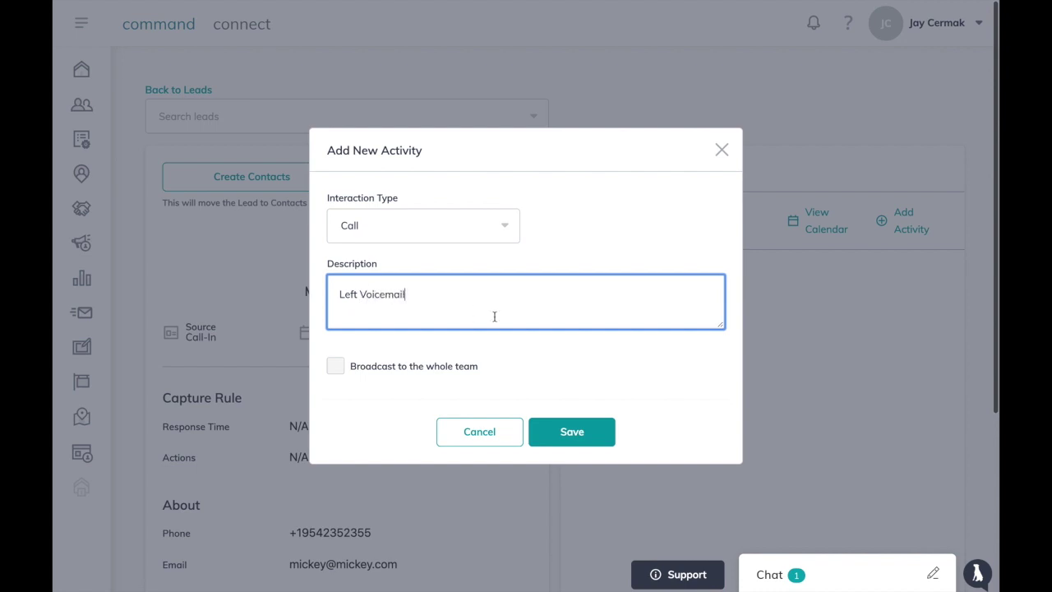
pyautogui.click(586, 436)
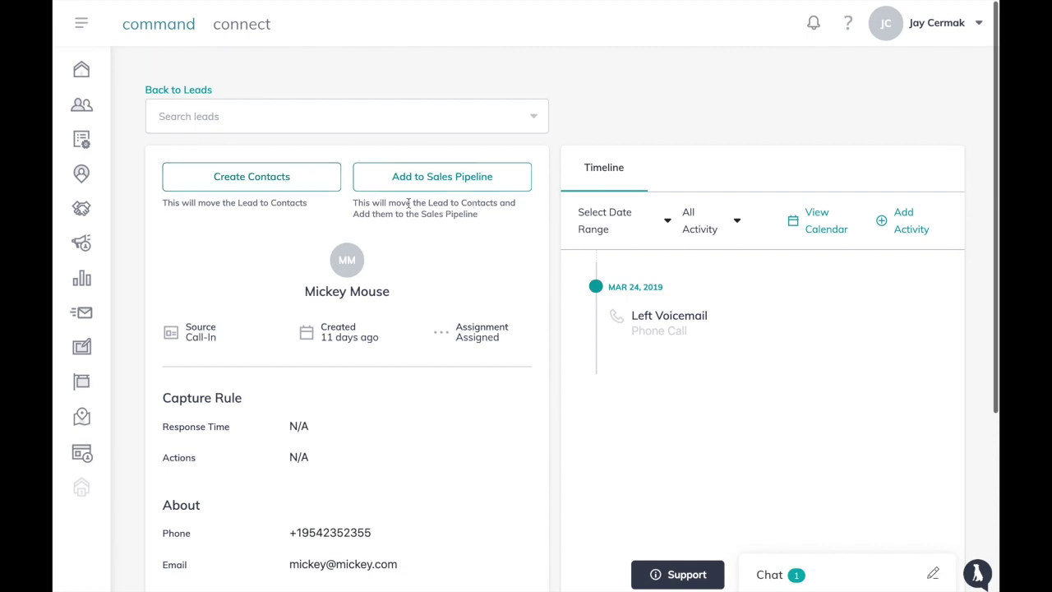
# - Move the lead to Contacts and into the Sales Pipeline, confirming the move
pyautogui.moveTo(410, 203); pyautogui.dragTo(524, 207)
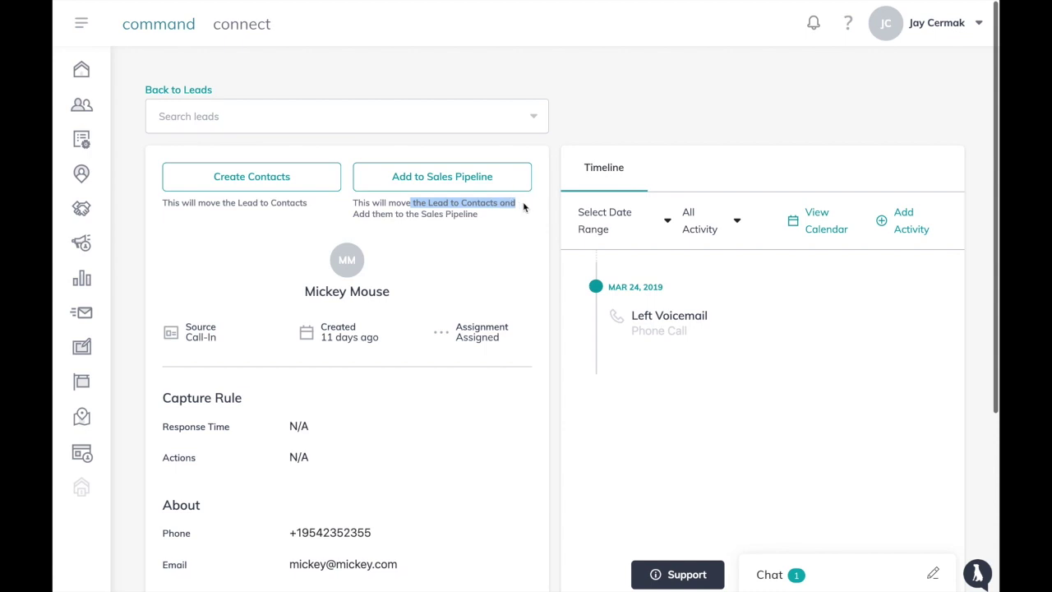
pyautogui.click(459, 226)
pyautogui.click(471, 174)
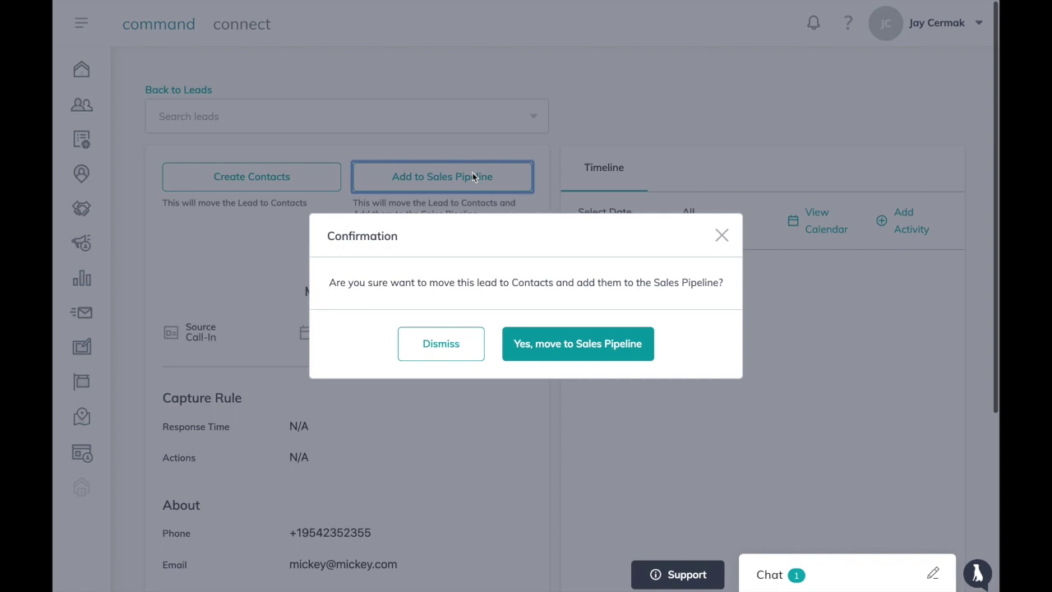
pyautogui.click(549, 357)
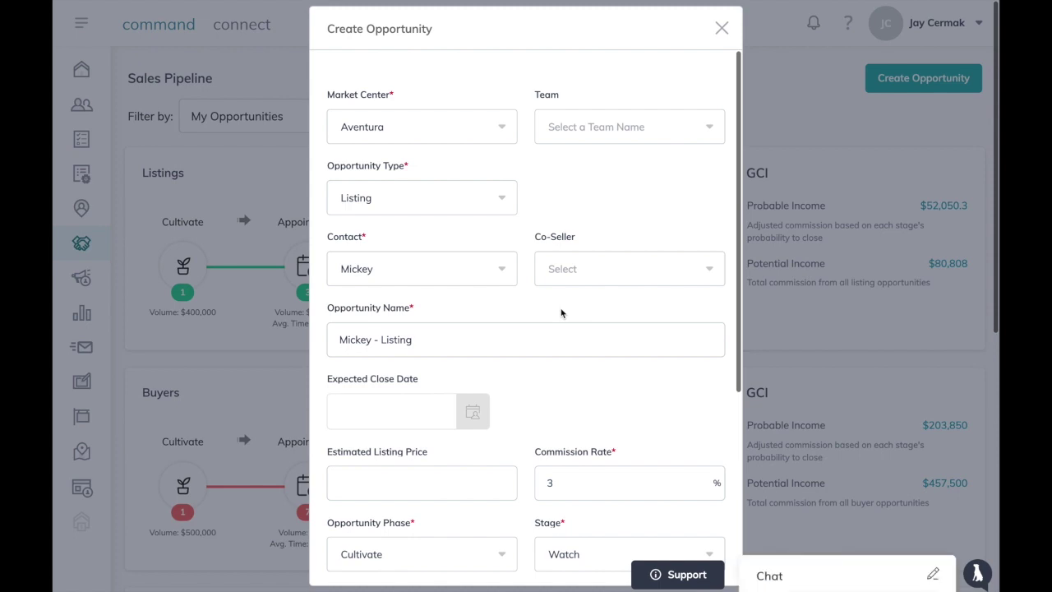
# - Set the opportunity's market center to Ft. Lauderdale NE
pyautogui.click(504, 129)
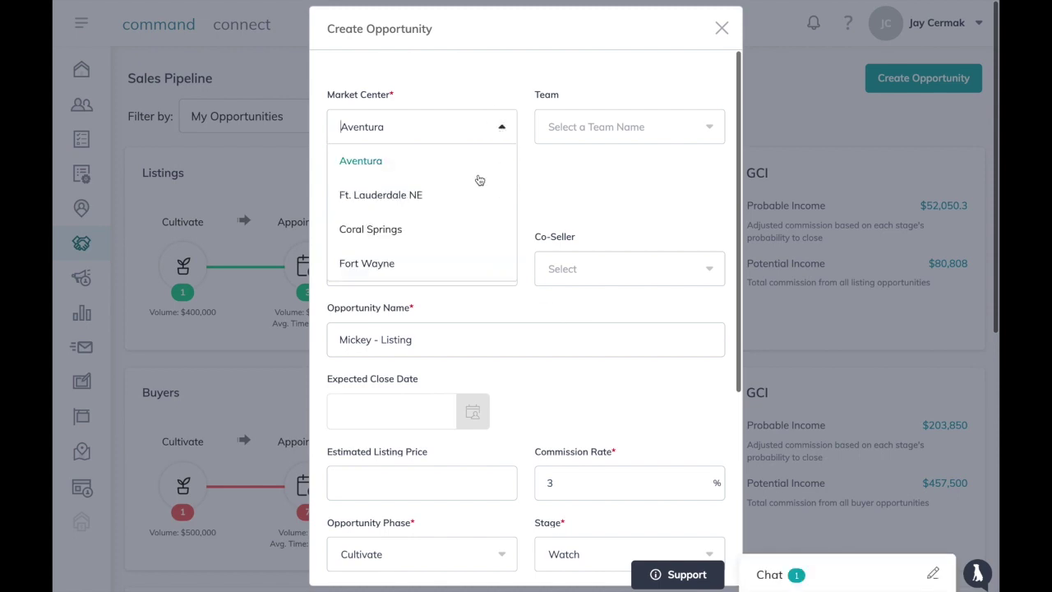
pyautogui.click(472, 198)
pyautogui.click(624, 125)
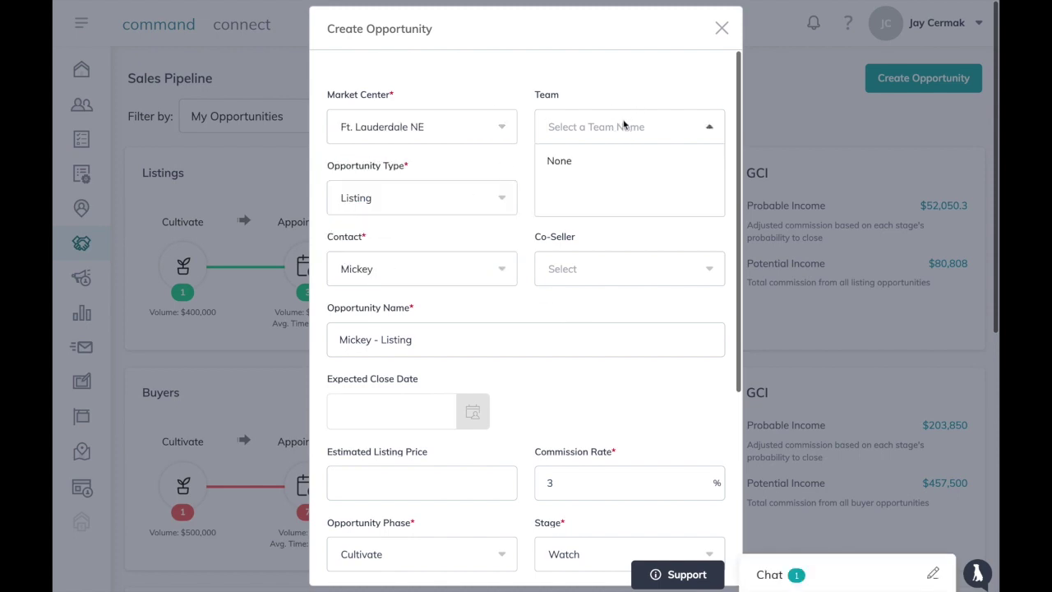
pyautogui.click(632, 97)
# - Make it a Buyer opportunity, append 'Test' to its name, and enter a 250,000 budget
pyautogui.click(440, 210)
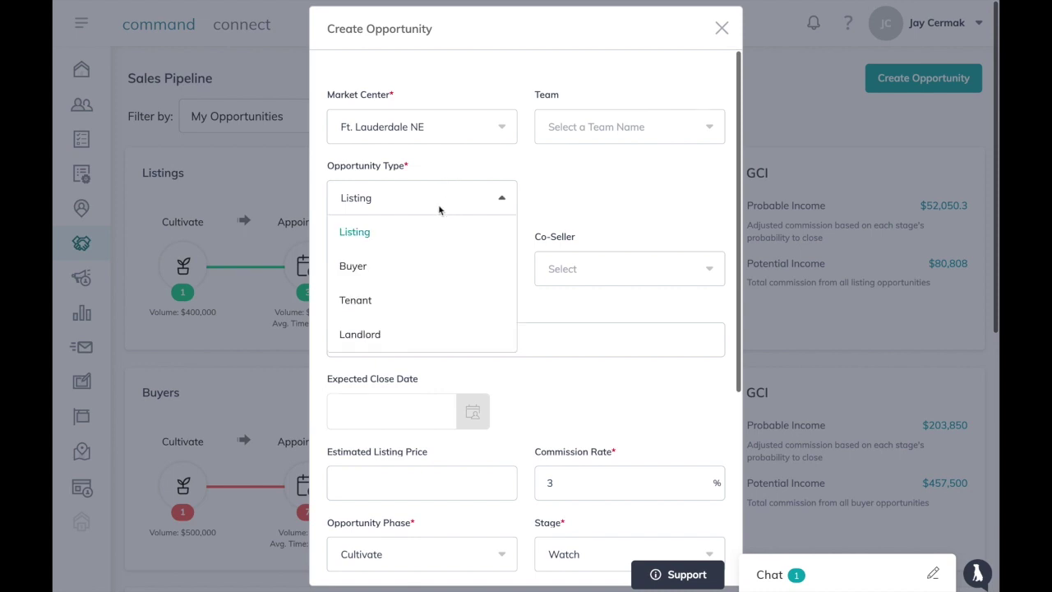
pyautogui.click(353, 266)
pyautogui.scroll(-1, 360, 267)
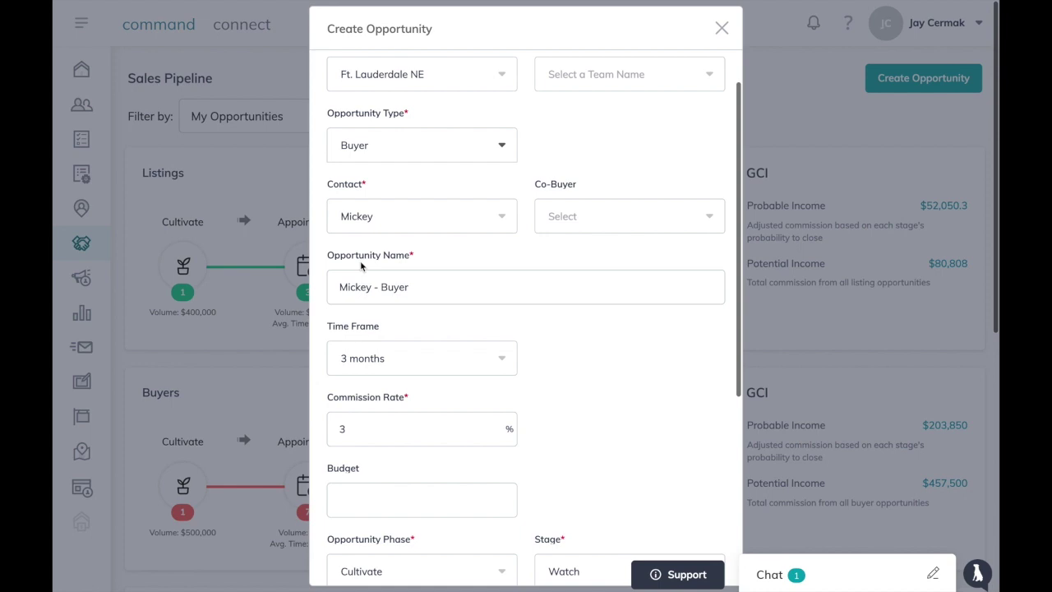
pyautogui.click(452, 289)
pyautogui.write('Test')
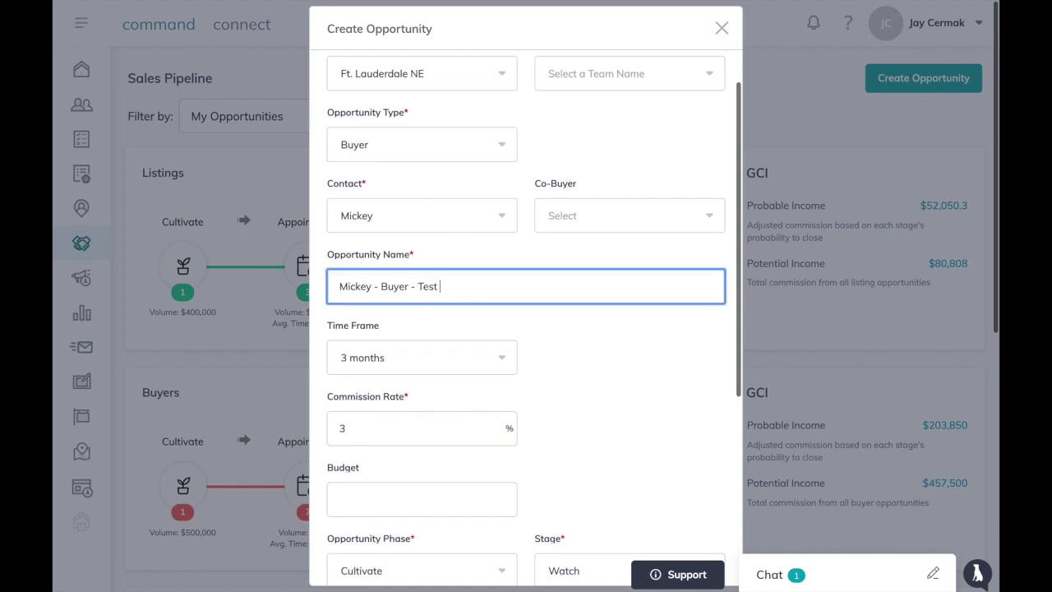
pyautogui.scroll(-3, 427, 353)
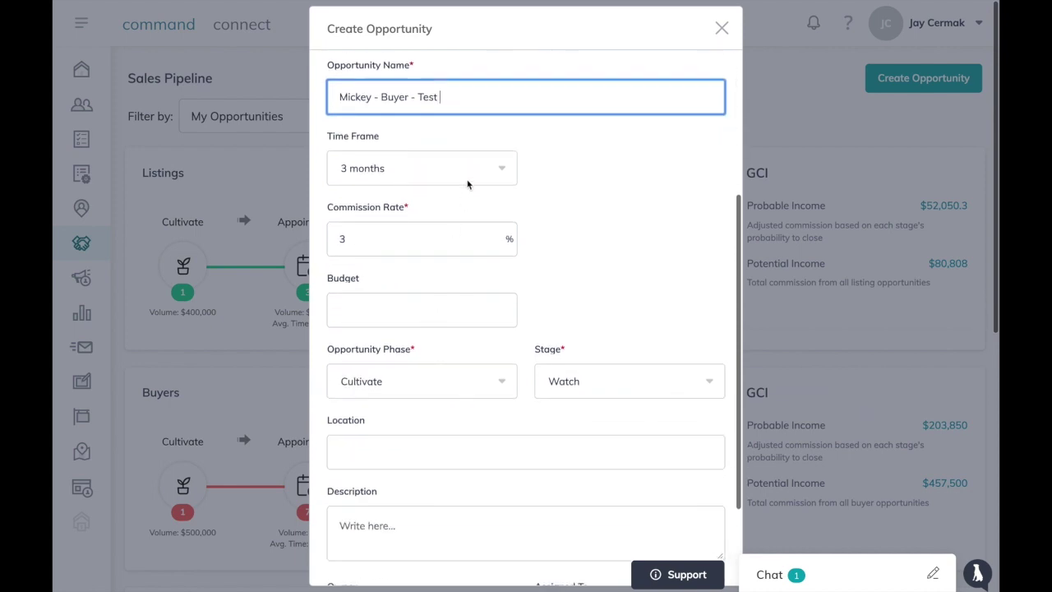
pyautogui.click(424, 309)
pyautogui.write('250')
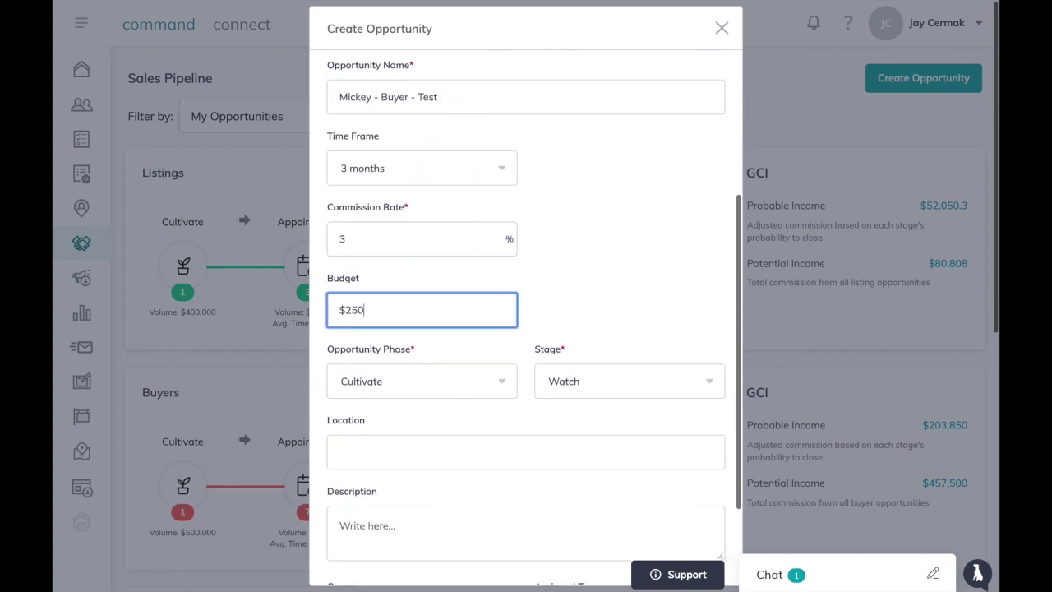
pyautogui.write(',000')
# - Set the stage to Hot, add the description 'Test', and create the opportunity
pyautogui.scroll(-2, 452, 263)
pyautogui.click(469, 251)
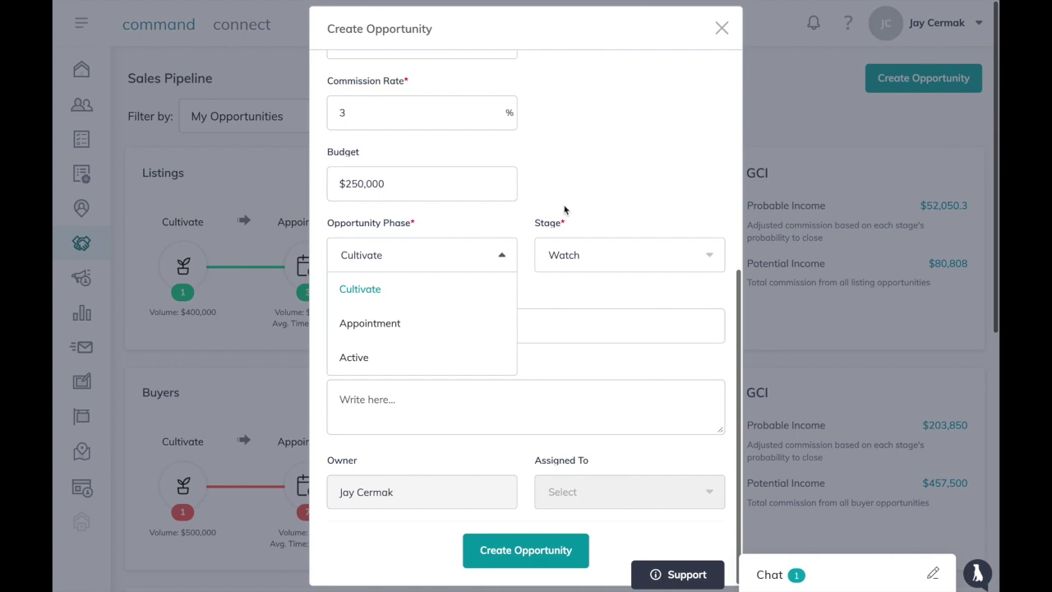
pyautogui.click(565, 255)
pyautogui.click(565, 360)
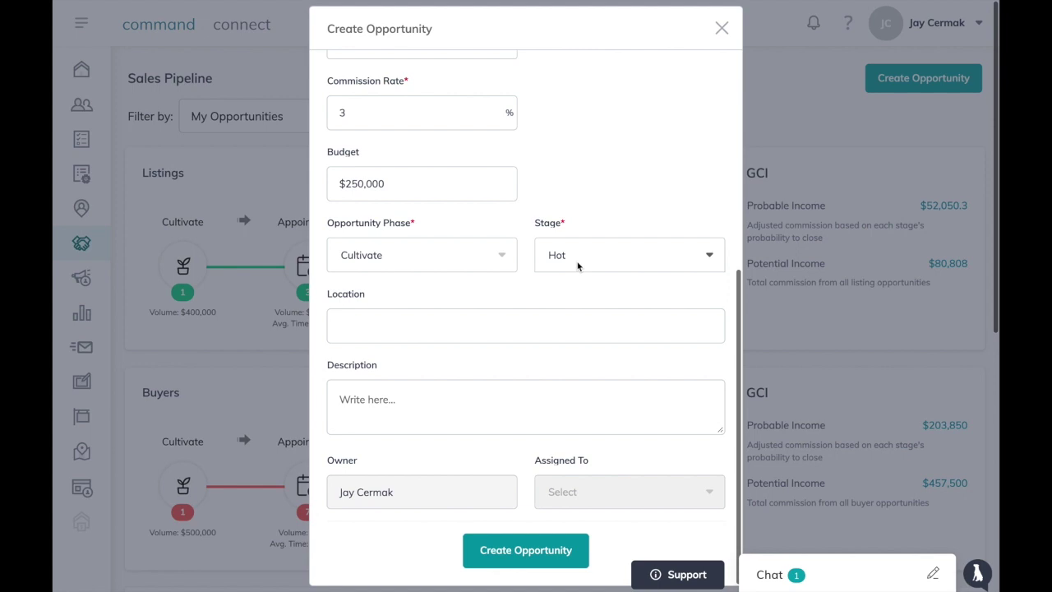
pyautogui.scroll(-1, 578, 265)
pyautogui.click(399, 415)
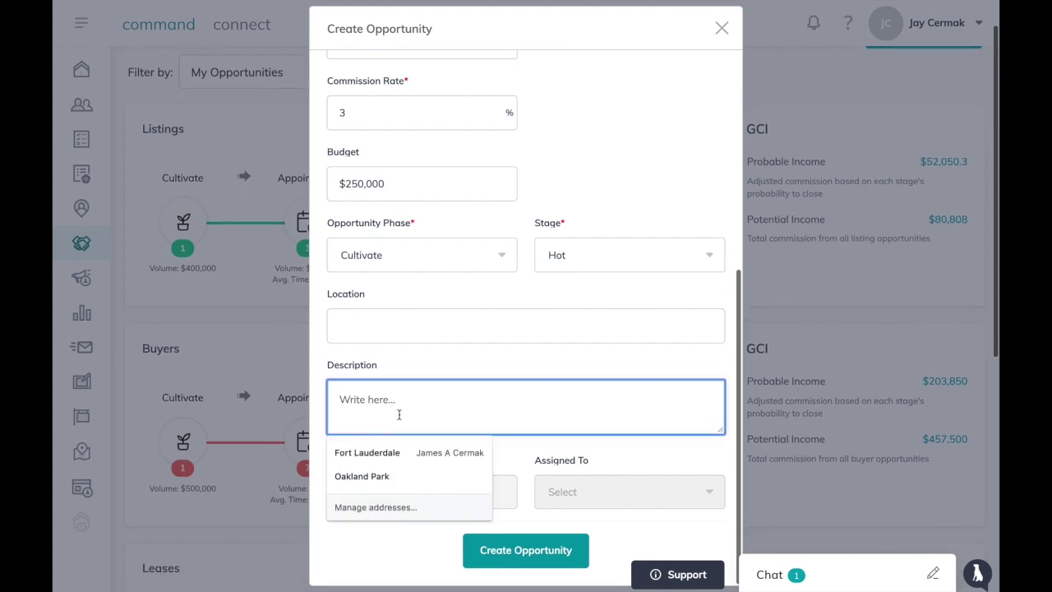
pyautogui.write('Test')
pyautogui.click(565, 491)
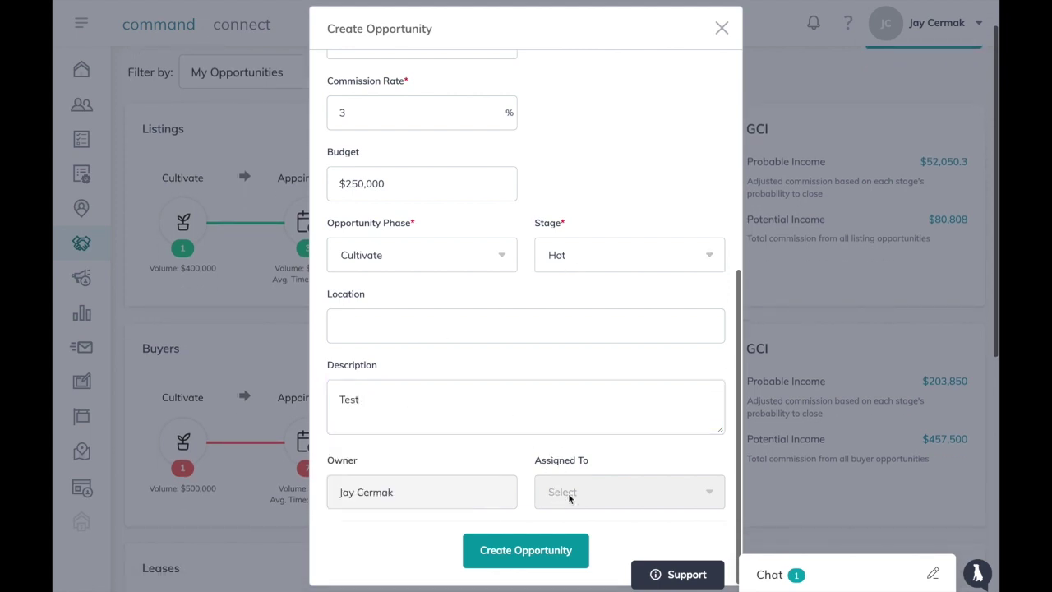
pyautogui.click(539, 553)
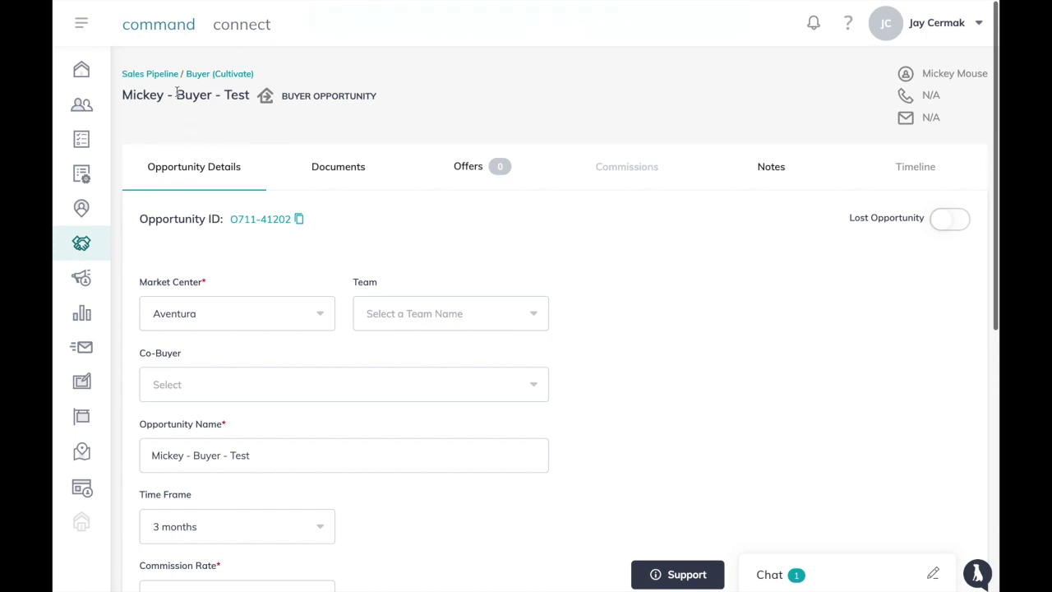
# - Return to the Sales Pipeline overview via its breadcrumb
pyautogui.click(160, 73)
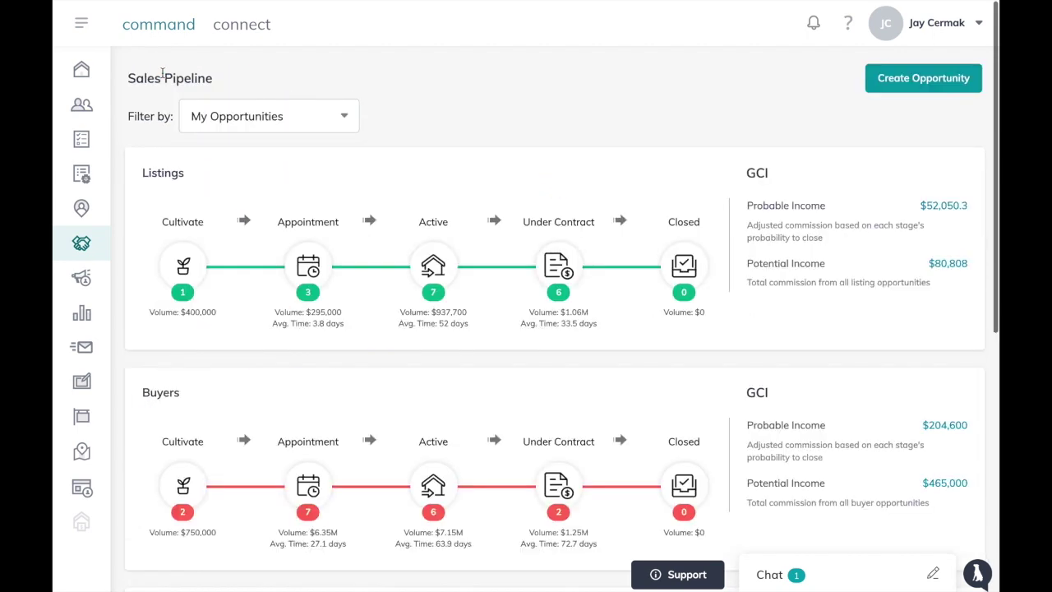
# - Go to Contacts, switch to the Leads list, and open a new Add Lead form
pyautogui.click(81, 105)
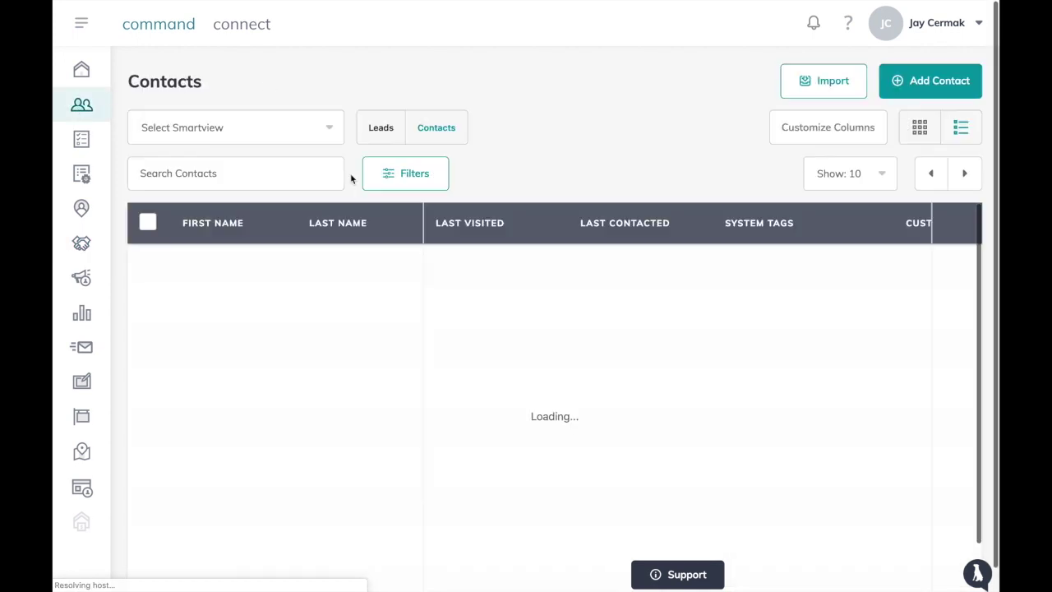
pyautogui.click(381, 126)
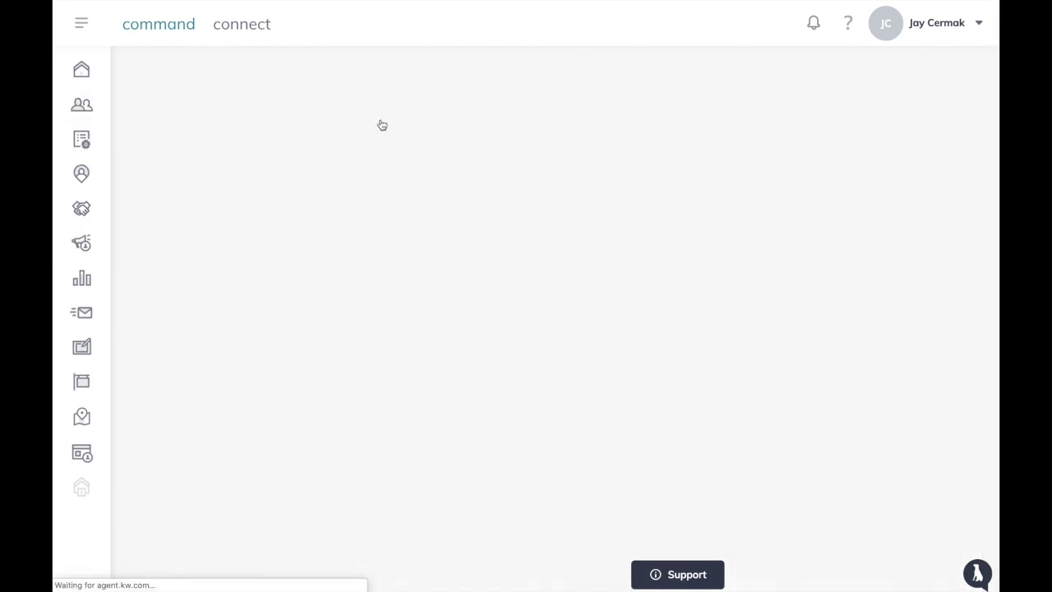
pyautogui.click(947, 90)
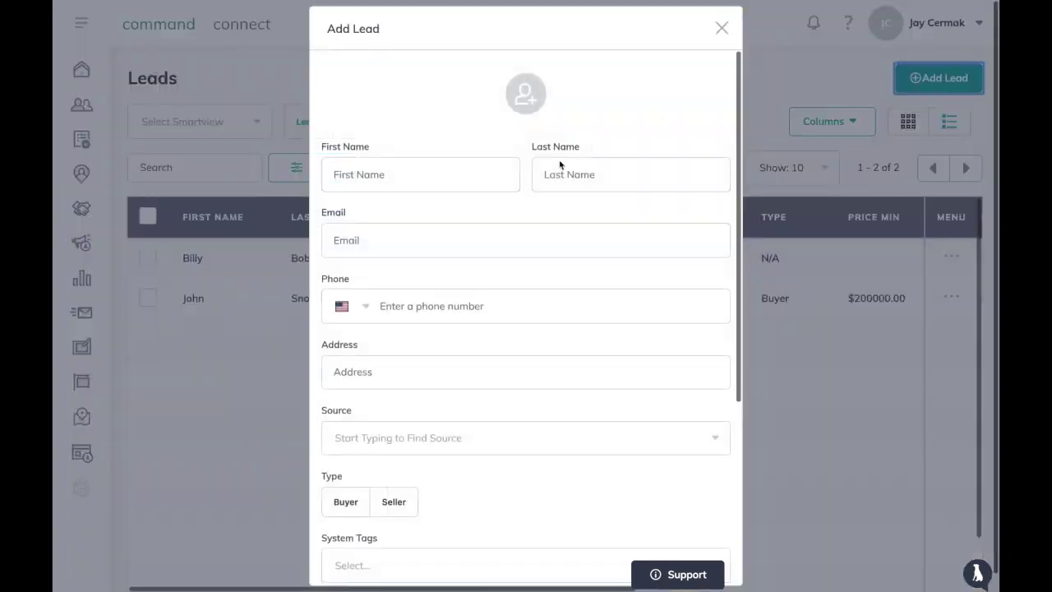
pyautogui.scroll(-1, 411, 378)
pyautogui.scroll(-2, 400, 398)
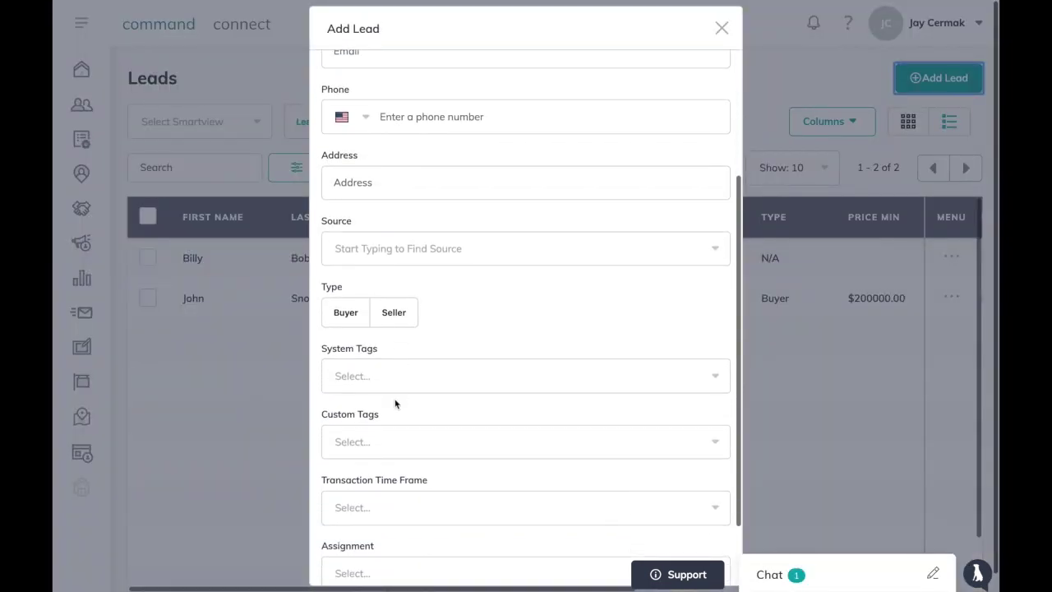
pyautogui.scroll(-1, 364, 468)
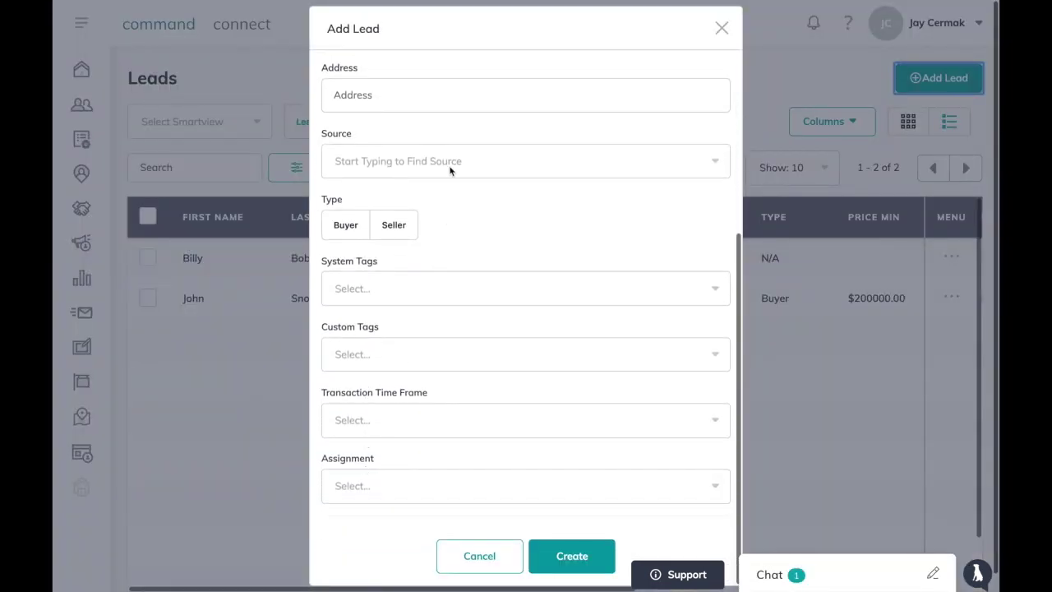
pyautogui.scroll(1, 436, 189)
# - Search lead sources for 'realtor', 'zillow' and 'open house', then choose Open House
pyautogui.click(423, 211)
pyautogui.scroll(1, 416, 272)
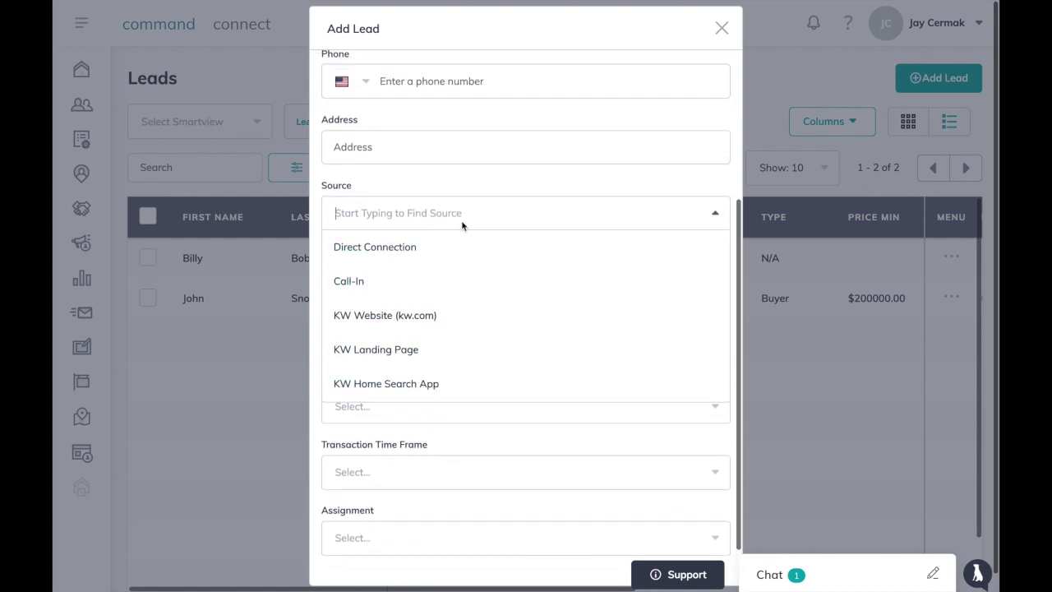
pyautogui.write('realtor')
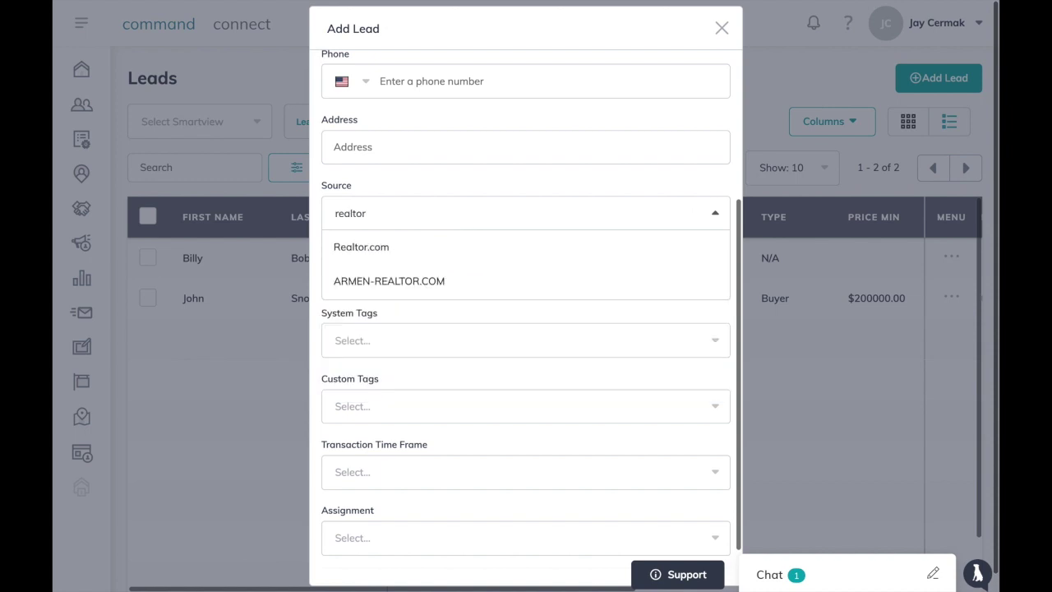
pyautogui.press('BackSpace')
pyautogui.press('BackSpace')
pyautogui.press('BackSpace')
pyautogui.press('BackSpace')
pyautogui.press('BackSpace')
pyautogui.press('BackSpace')
pyautogui.press('BackSpace')
pyautogui.write('zill')
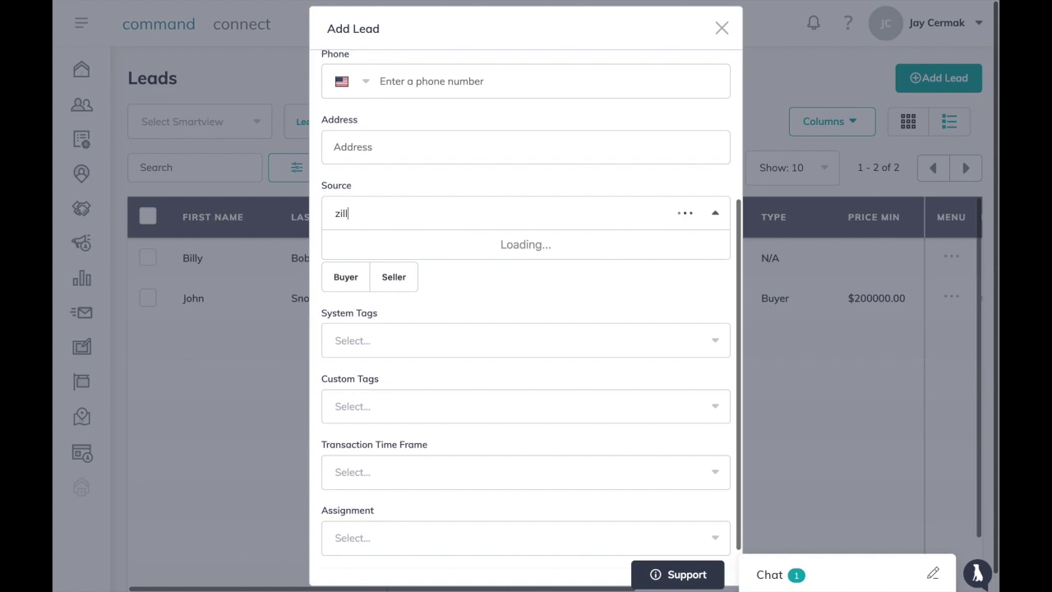
pyautogui.write('ow')
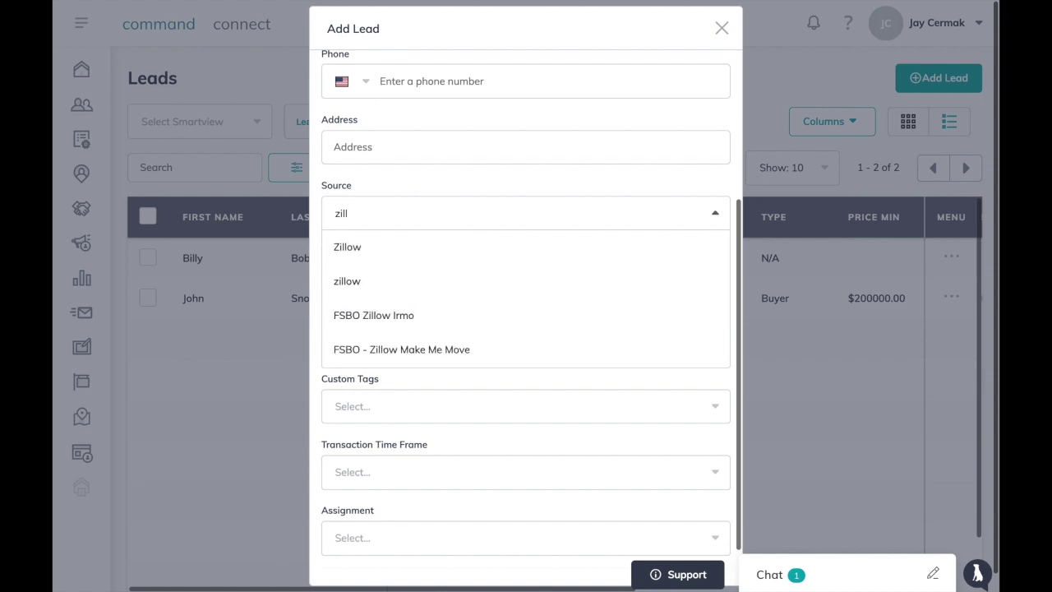
pyautogui.press('BackSpace')
pyautogui.press('BackSpace')
pyautogui.press('BackSpace')
pyautogui.press('BackSpace')
pyautogui.write('open')
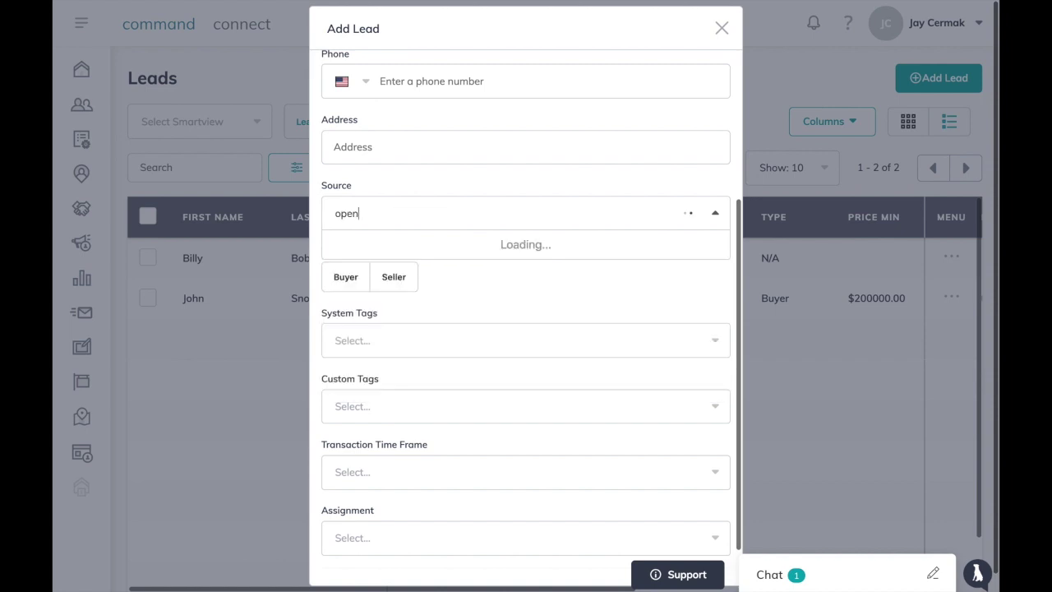
pyautogui.write(' house')
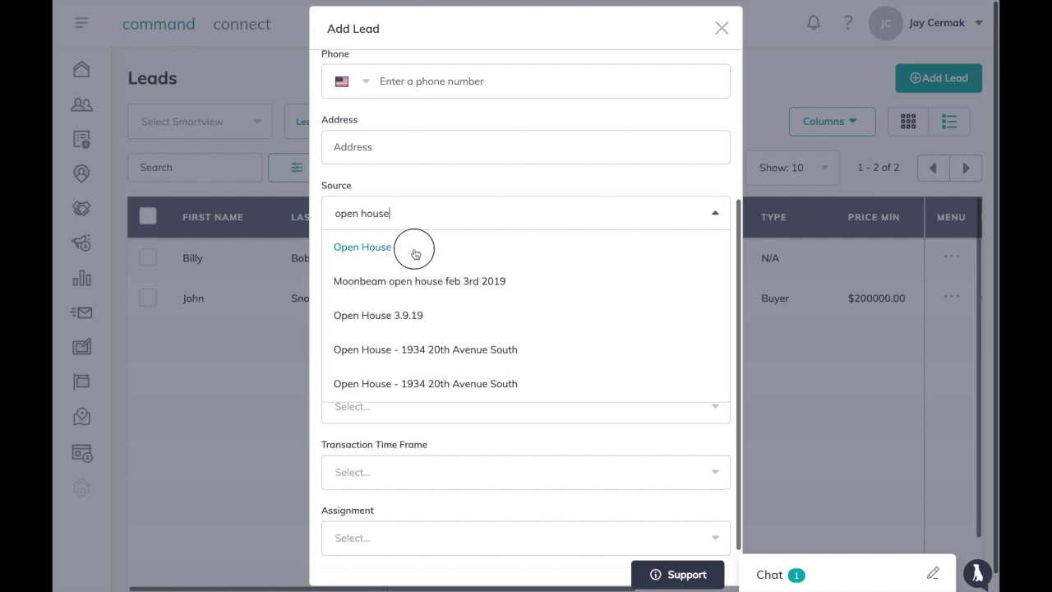
pyautogui.click(415, 253)
pyautogui.scroll(-2, 426, 330)
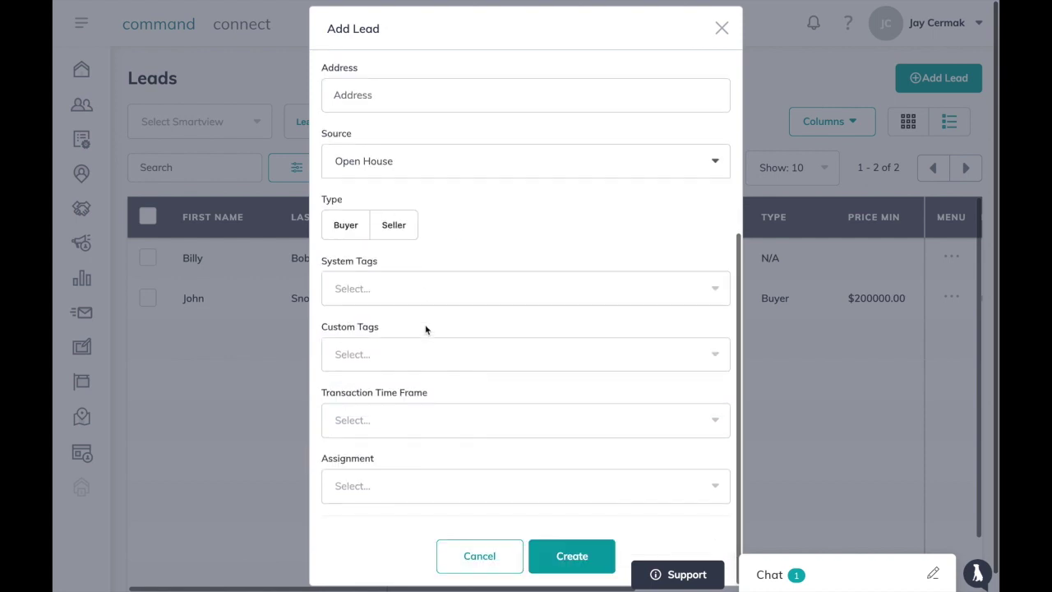
pyautogui.click(477, 563)
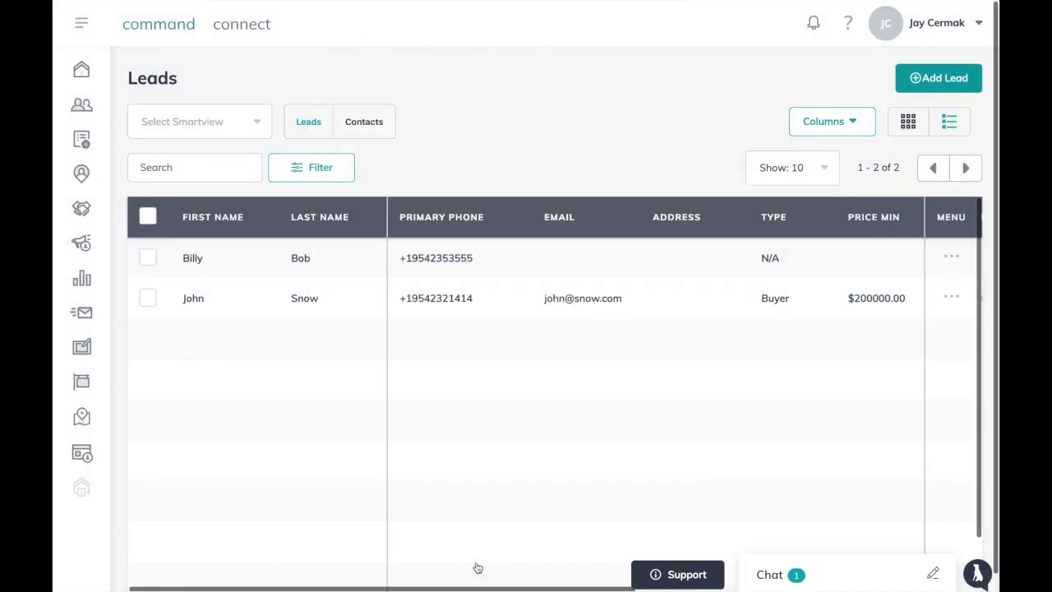